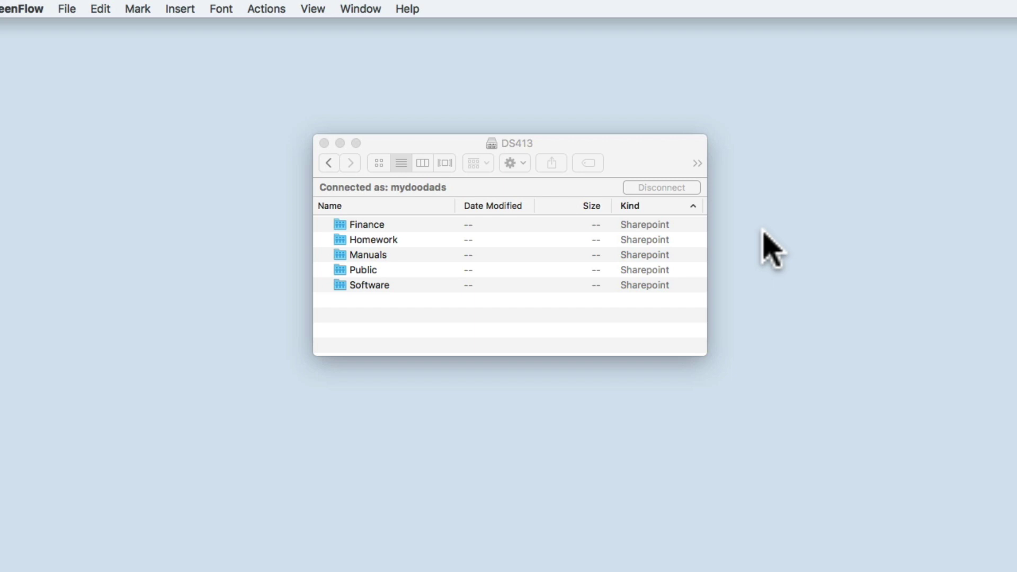
Open the Manuals share and read the Readme file in TextEdit.
{"action": "left_click", "coordinate": [385, 255]}
{"action": "double_click", "coordinate": [385, 255]}
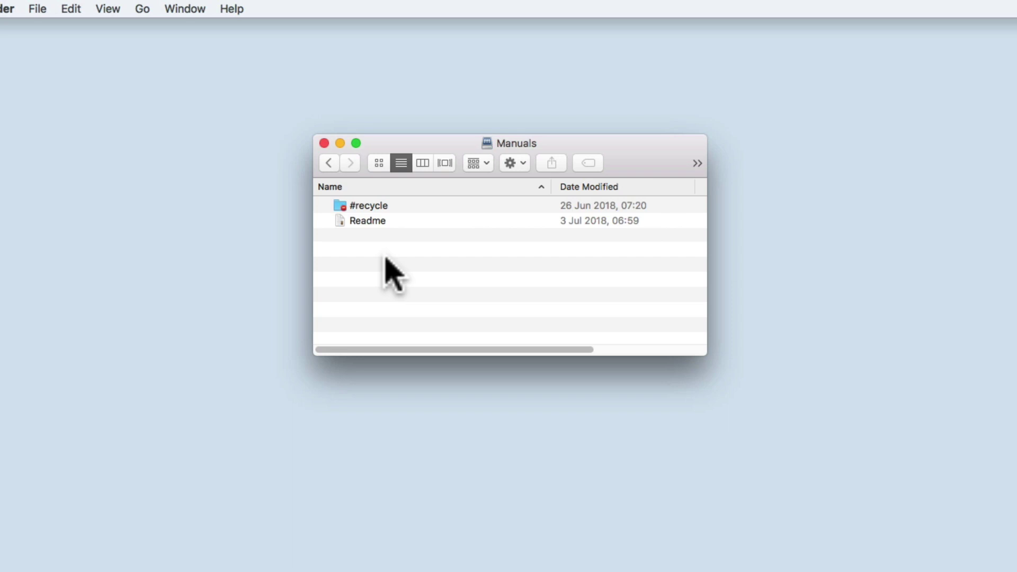
{"action": "left_click", "coordinate": [371, 223]}
{"action": "double_click", "coordinate": [371, 222]}
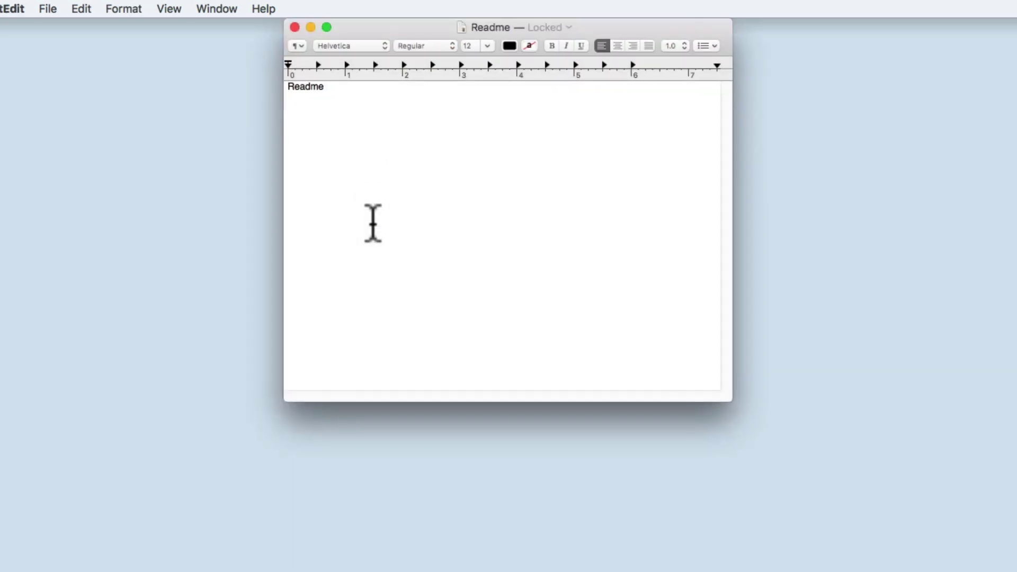
{"action": "left_click", "coordinate": [295, 27]}
Copy Readme to the desktop, then try trashing it from Manuals and hit a permission error.
{"action": "left_click_drag", "start_coordinate": [354, 221], "coordinate": [754, 289]}
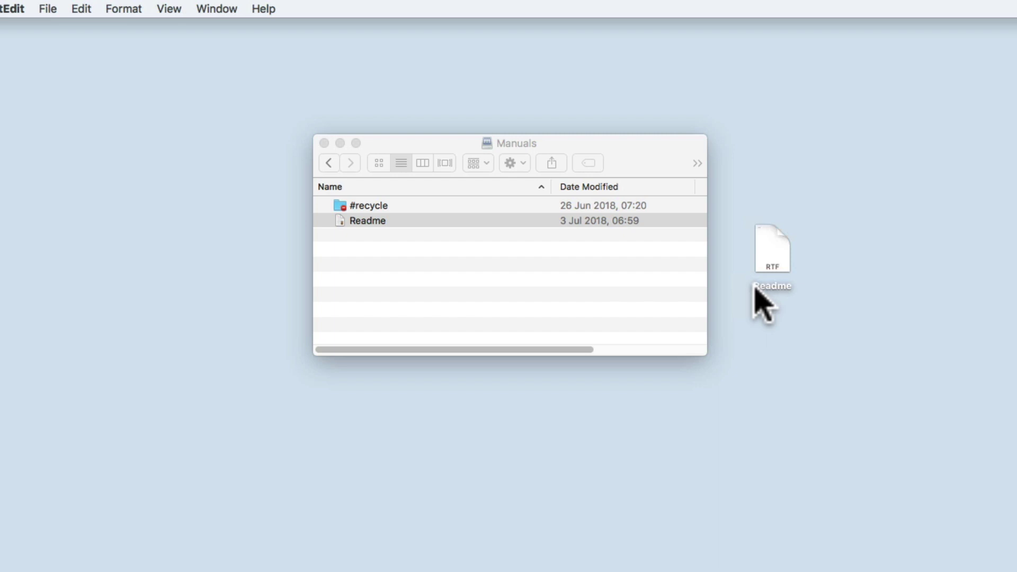
{"action": "left_click_drag", "start_coordinate": [365, 221], "coordinate": [858, 518]}
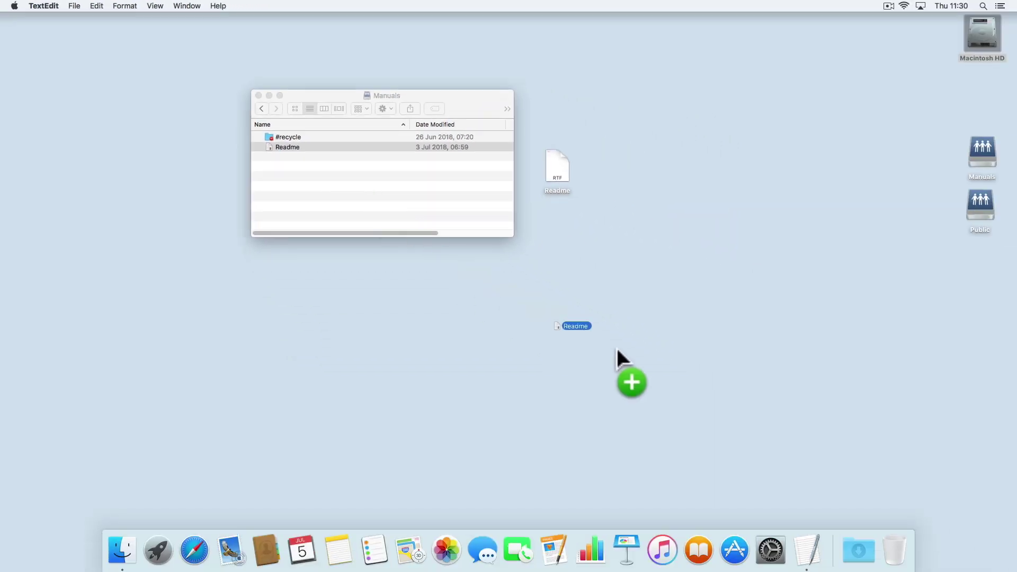
{"action": "left_click_drag", "start_coordinate": [616, 348], "coordinate": [892, 554]}
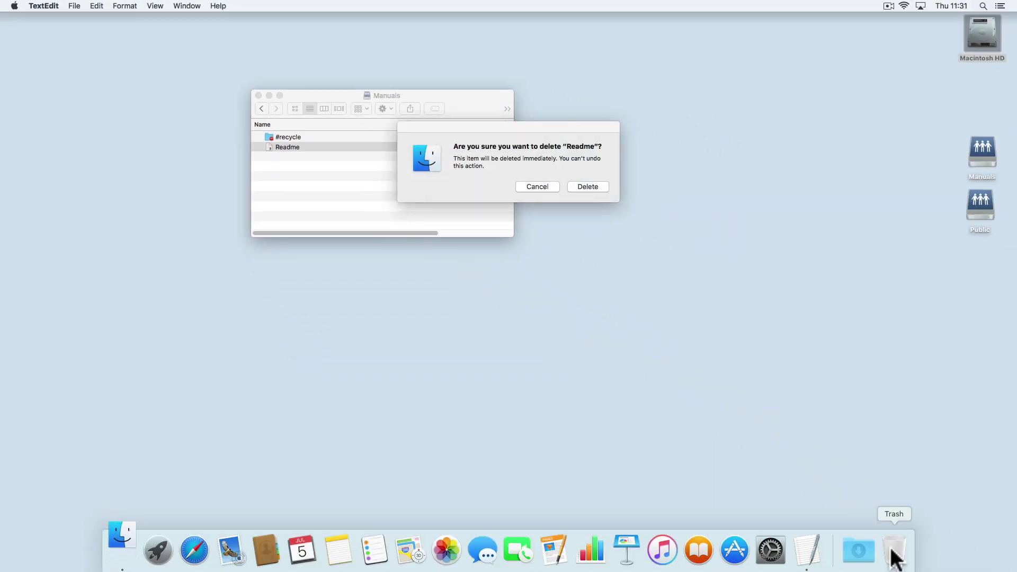
{"action": "left_click", "coordinate": [574, 189]}
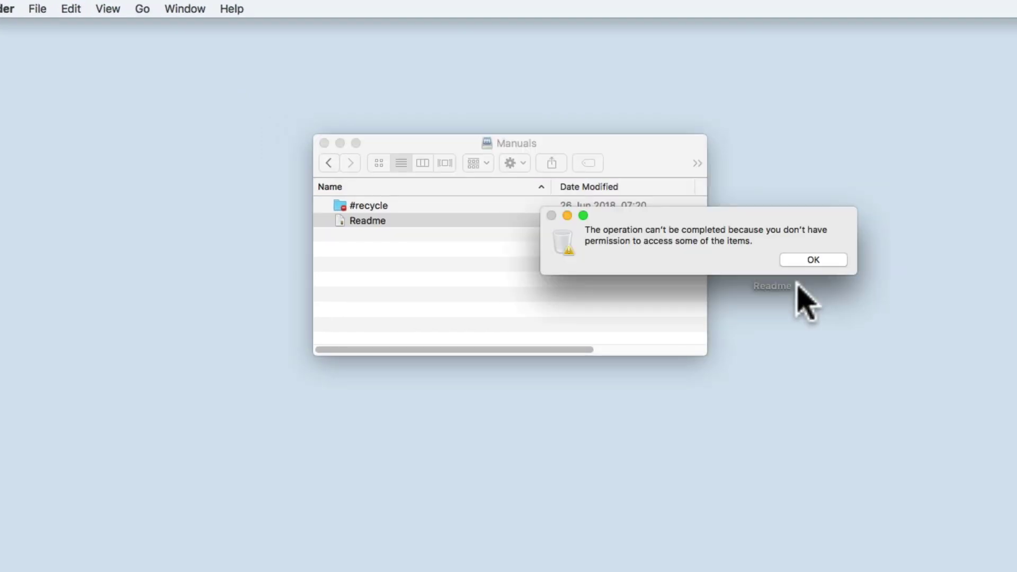
{"action": "left_click", "coordinate": [805, 261]}
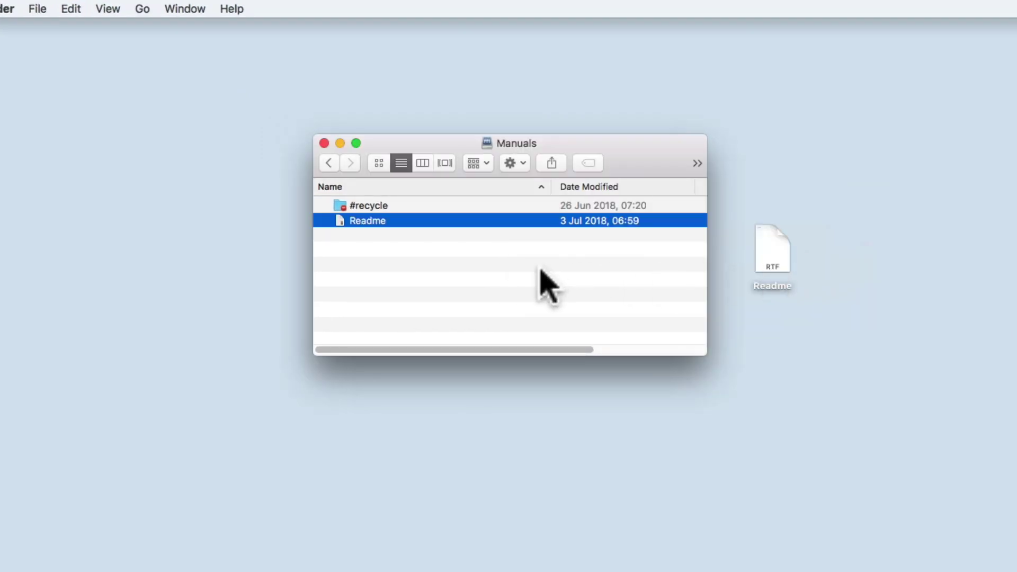
Try repeatedly to copy the desktop Readme back into the Manuals share.
{"action": "left_click_drag", "start_coordinate": [769, 248], "coordinate": [498, 283]}
{"action": "left_click_drag", "start_coordinate": [756, 261], "coordinate": [569, 281]}
{"action": "left_click_drag", "start_coordinate": [777, 254], "coordinate": [552, 271]}
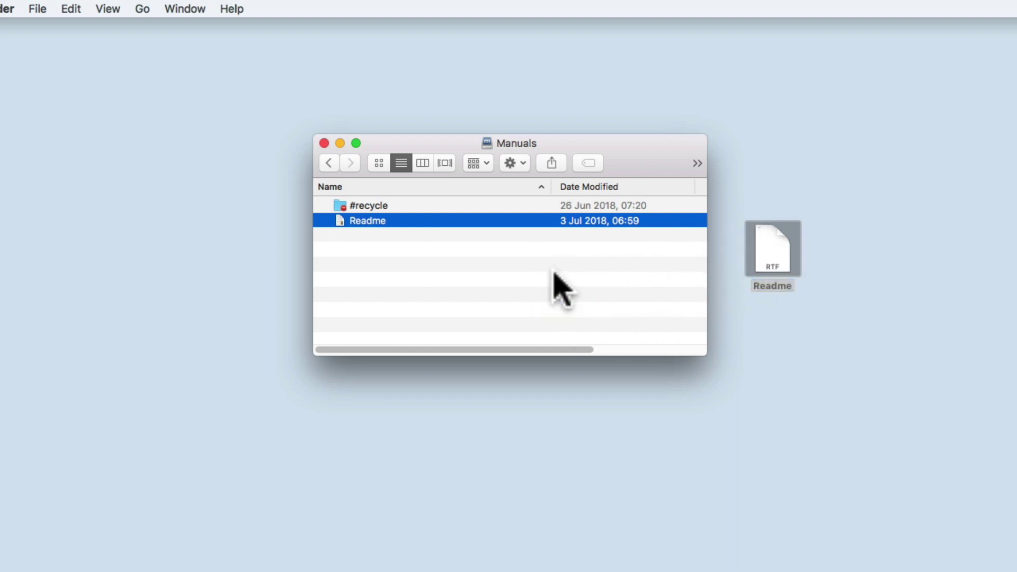
Open the Public share and delete its Readme file.
{"action": "left_click", "coordinate": [329, 163]}
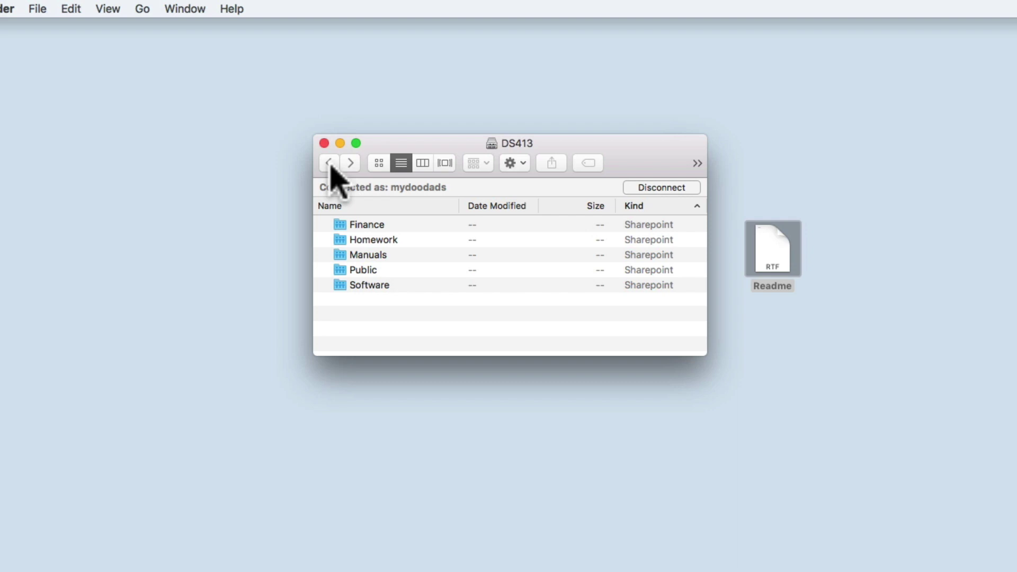
{"action": "left_click", "coordinate": [373, 270]}
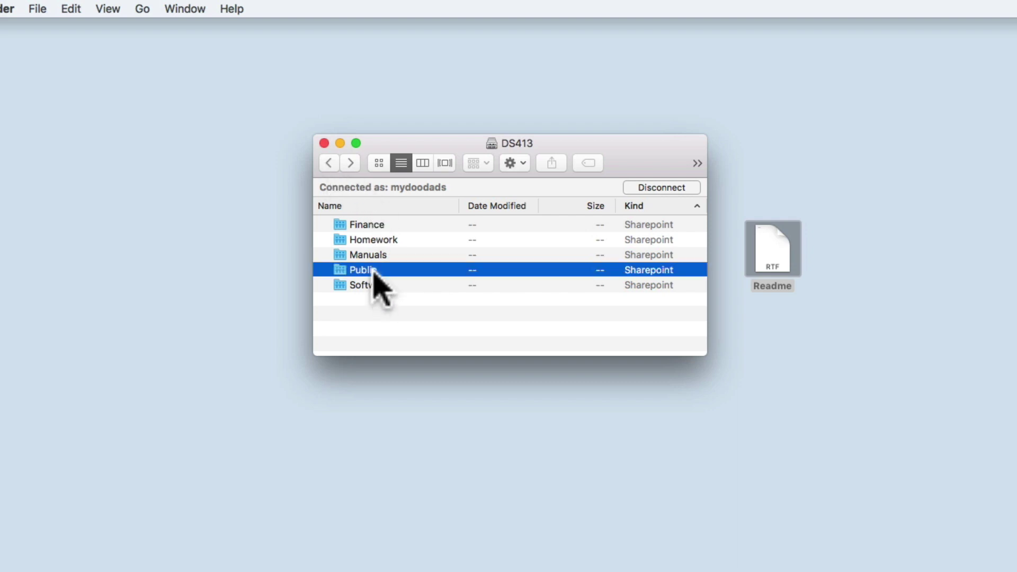
{"action": "double_click", "coordinate": [374, 271]}
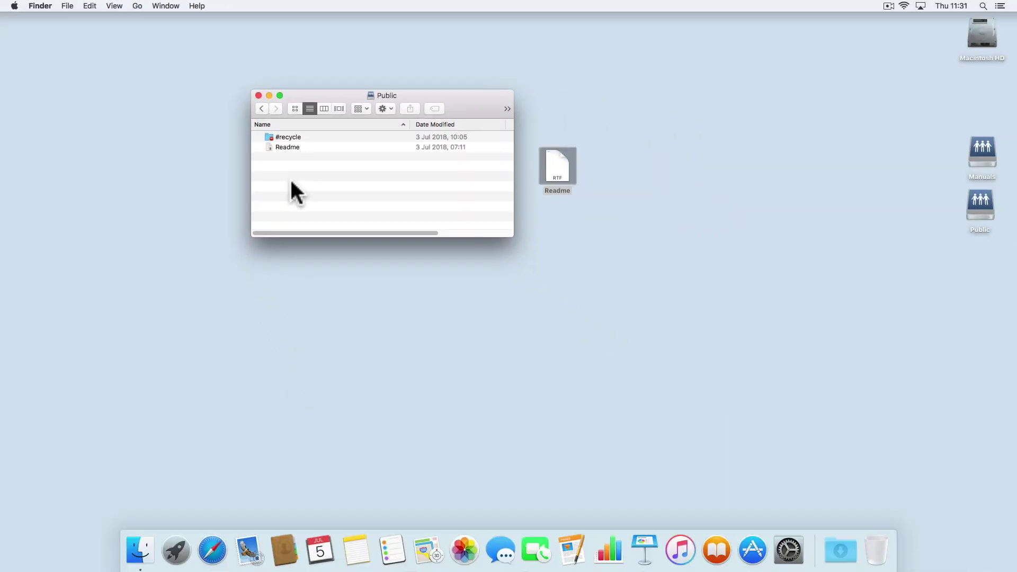
{"action": "left_click_drag", "start_coordinate": [284, 144], "coordinate": [879, 562]}
{"action": "left_click", "coordinate": [602, 183]}
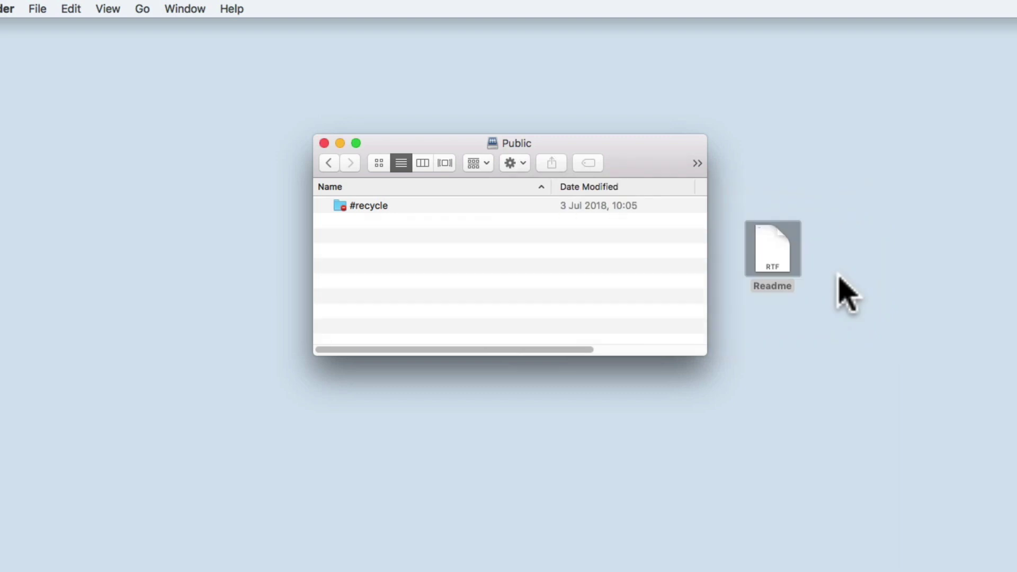
Copy the desktop Readme into Public and rename it to 'Readme!'.
{"action": "left_click_drag", "start_coordinate": [775, 246], "coordinate": [451, 260]}
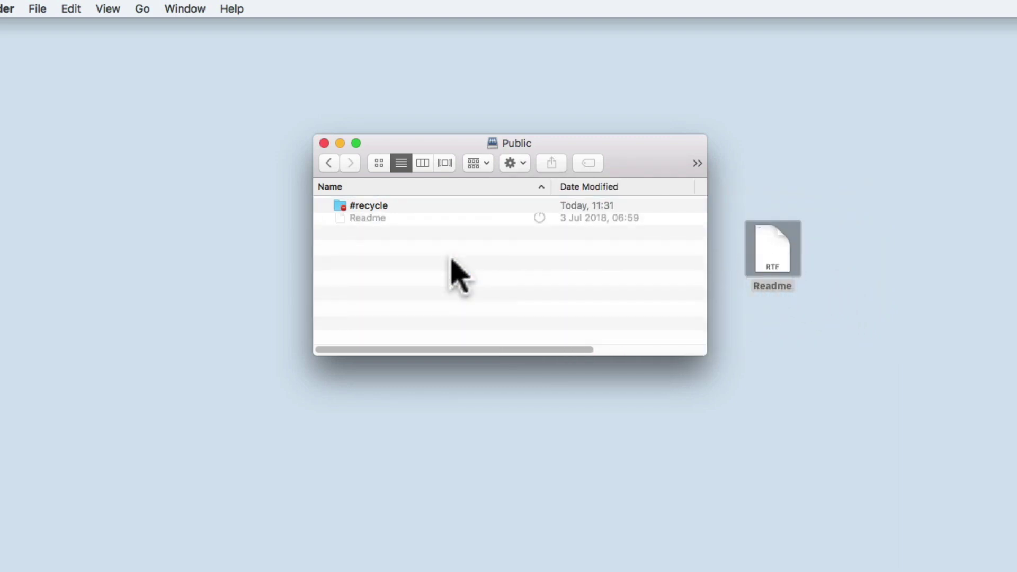
{"action": "left_click", "coordinate": [366, 221]}
{"action": "left_click", "coordinate": [367, 221]}
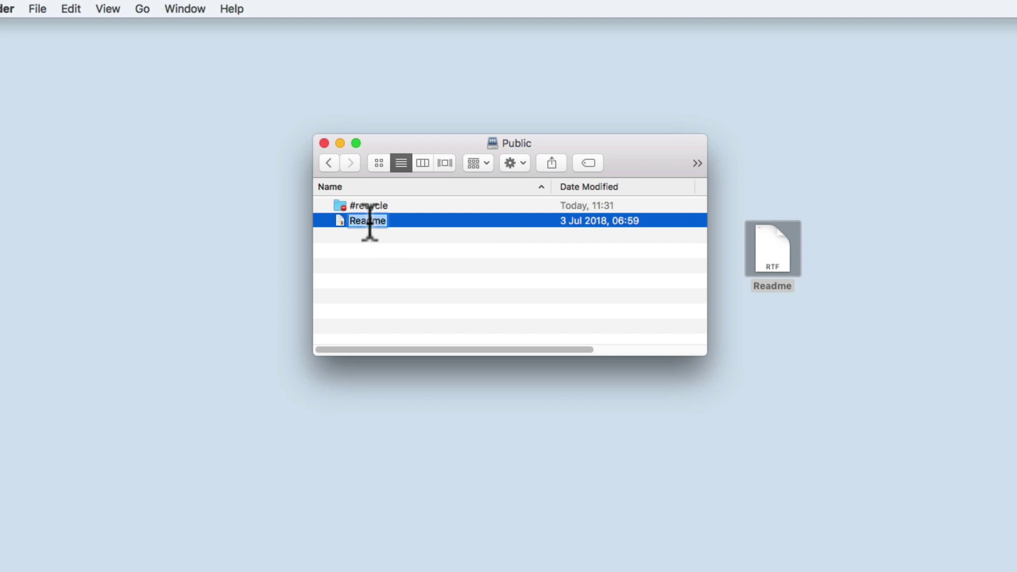
{"action": "type", "text": "!"}
{"action": "key", "text": "Return"}
Try opening the Finance share and dismiss the not-found alert.
{"action": "left_click", "coordinate": [331, 164]}
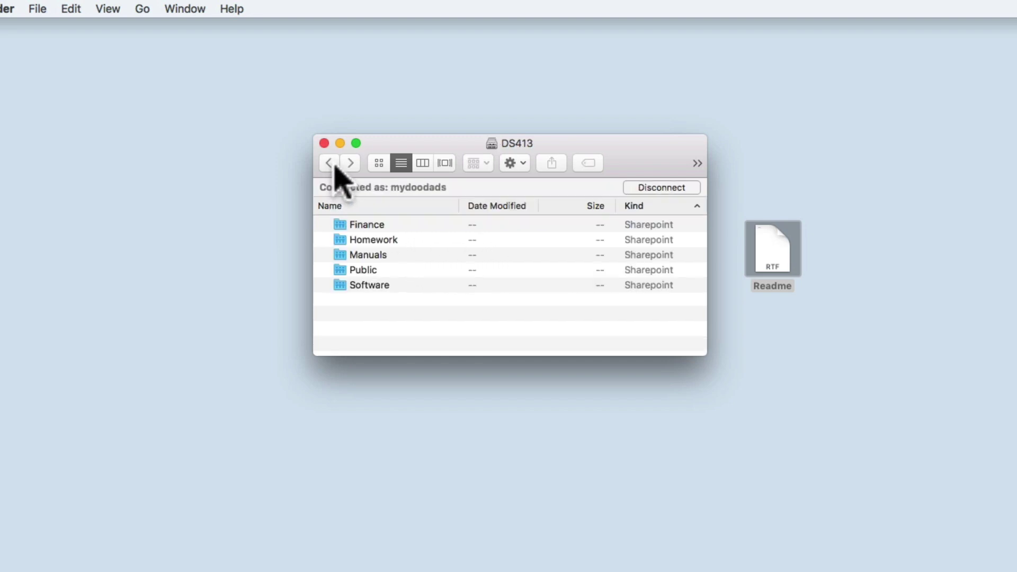
{"action": "left_click", "coordinate": [360, 226]}
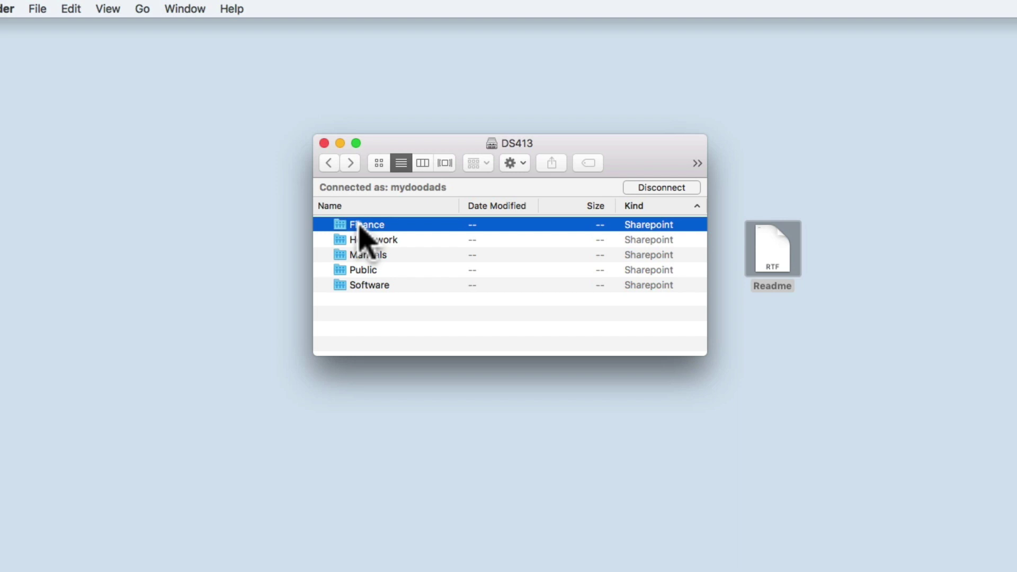
{"action": "double_click", "coordinate": [361, 226]}
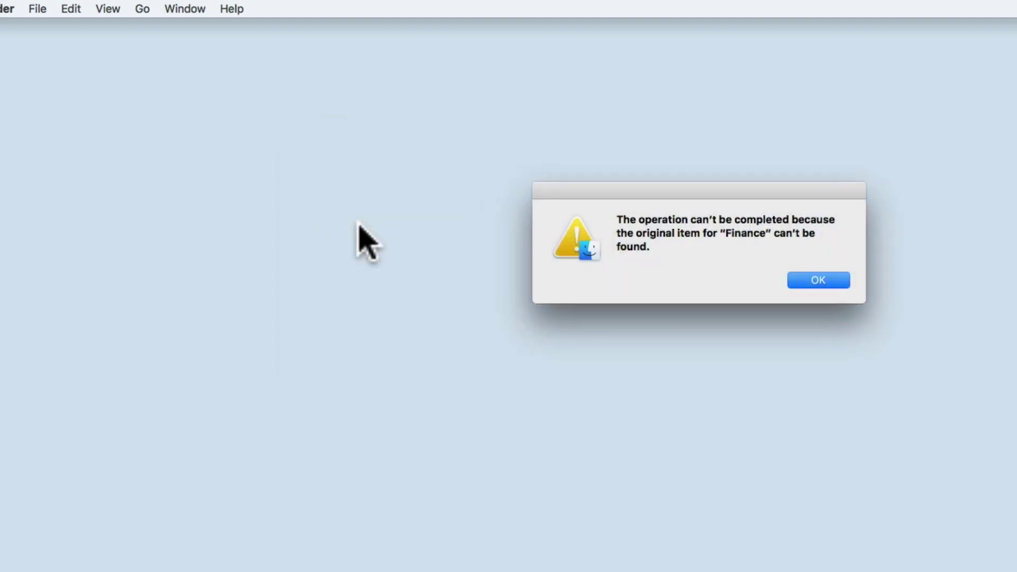
{"action": "left_click", "coordinate": [815, 280]}
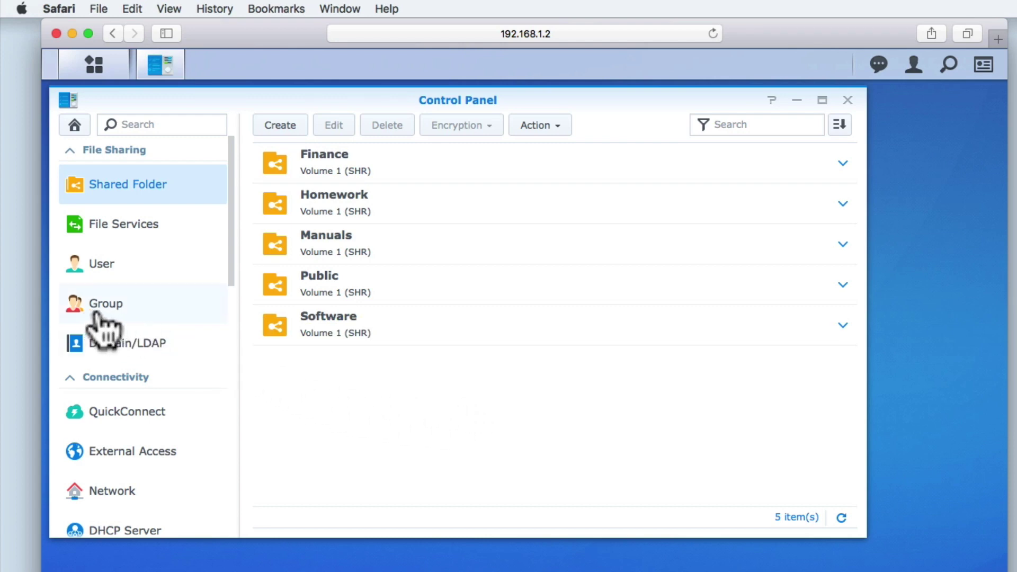
Review the administrators group's permissions, confirming Read/Write on all five shared folders.
{"action": "left_click", "coordinate": [111, 321]}
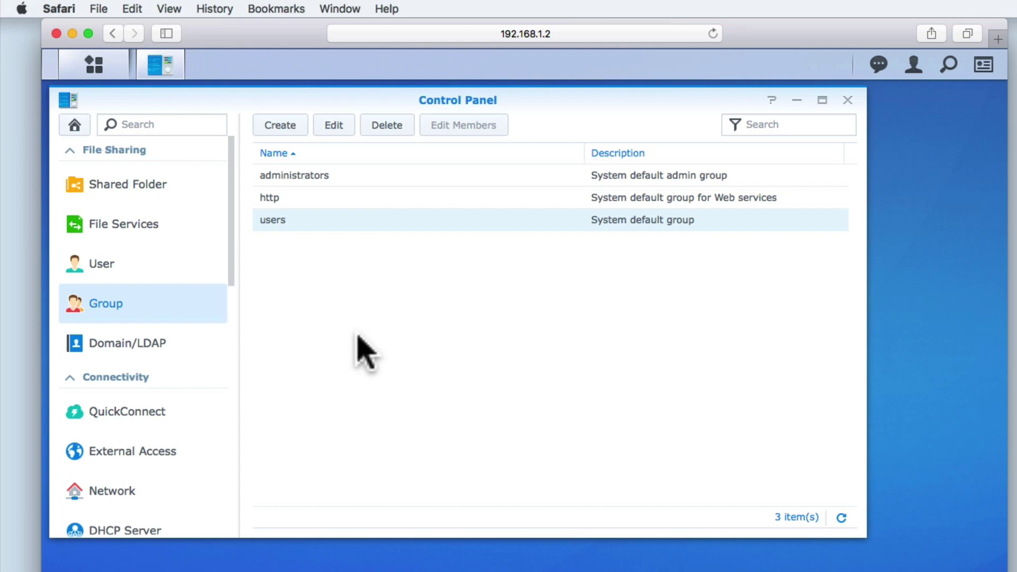
{"action": "left_click", "coordinate": [319, 180]}
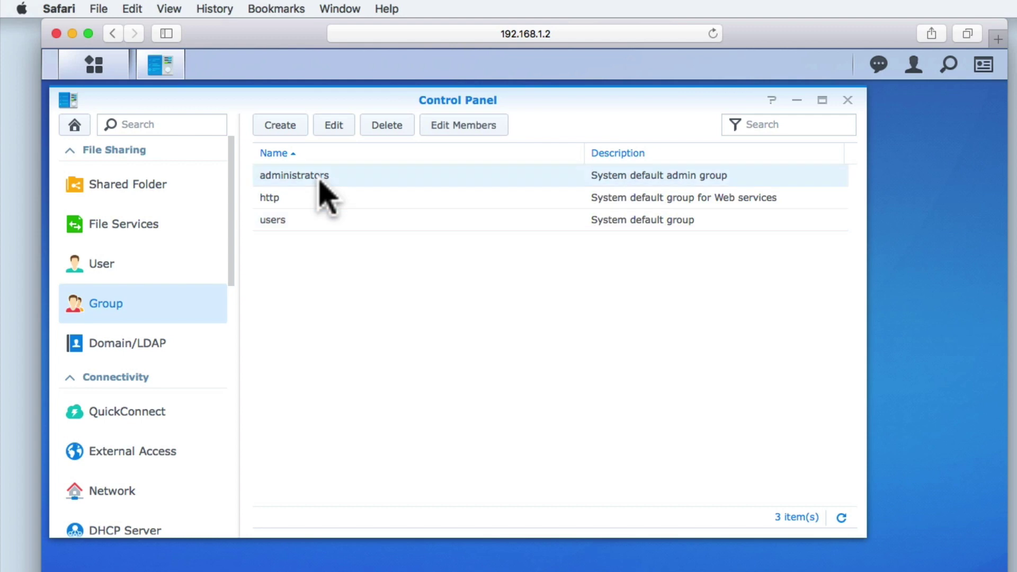
{"action": "left_click", "coordinate": [341, 132]}
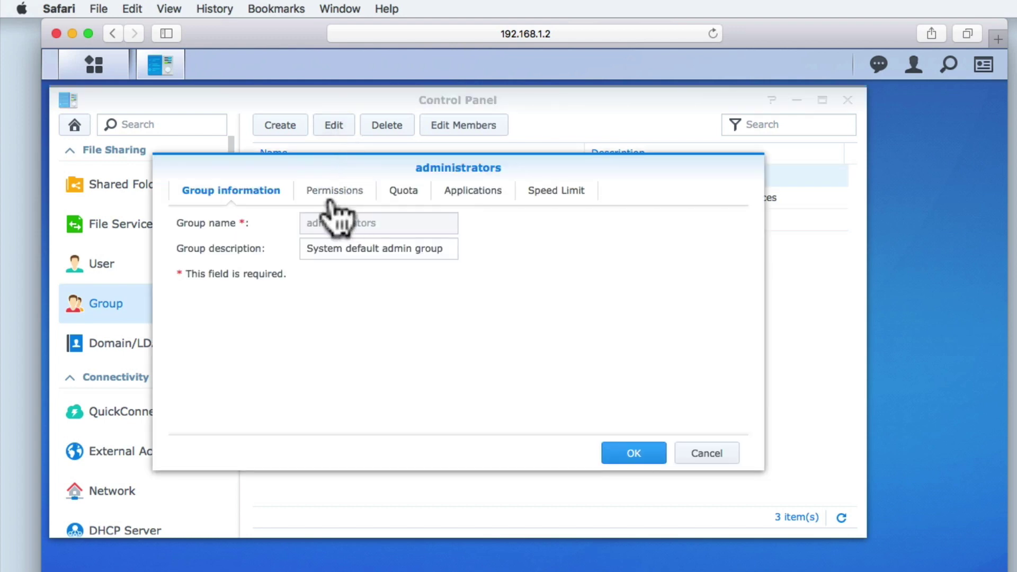
{"action": "left_click", "coordinate": [347, 199]}
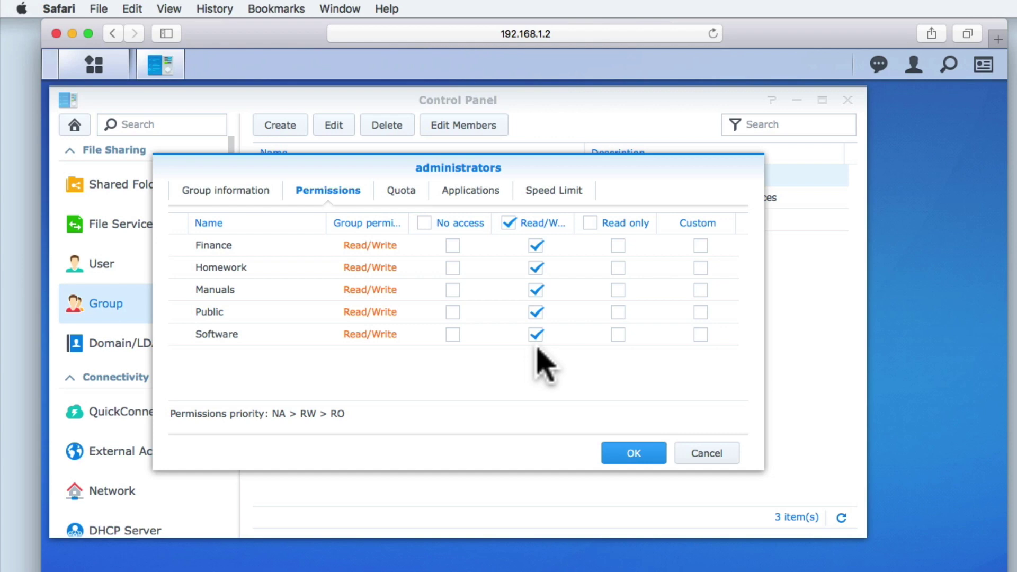
{"action": "left_click", "coordinate": [624, 451]}
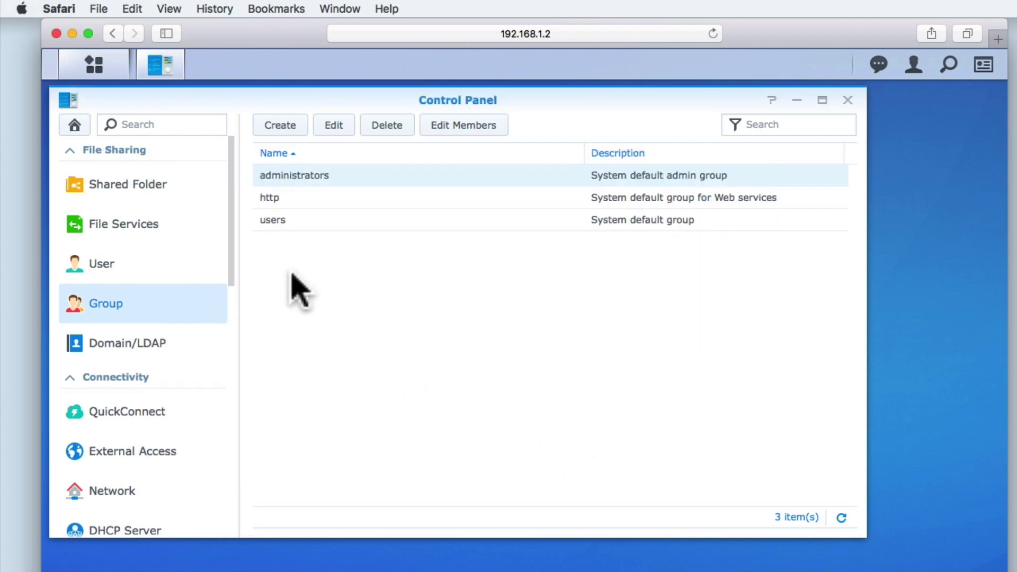
Tick Read/Write on the Public share for the users group and save.
{"action": "left_click", "coordinate": [291, 227]}
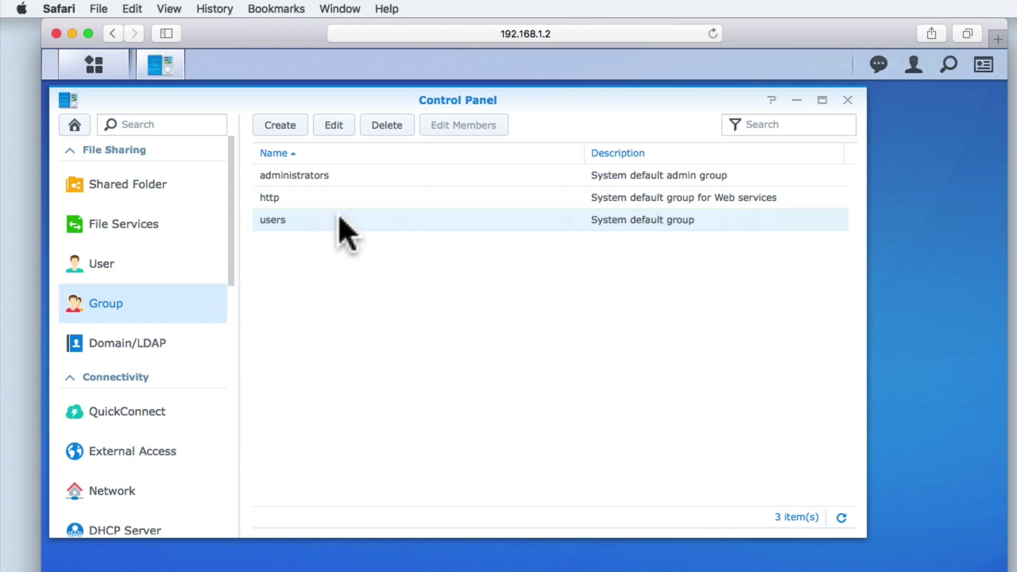
{"action": "left_click", "coordinate": [334, 127]}
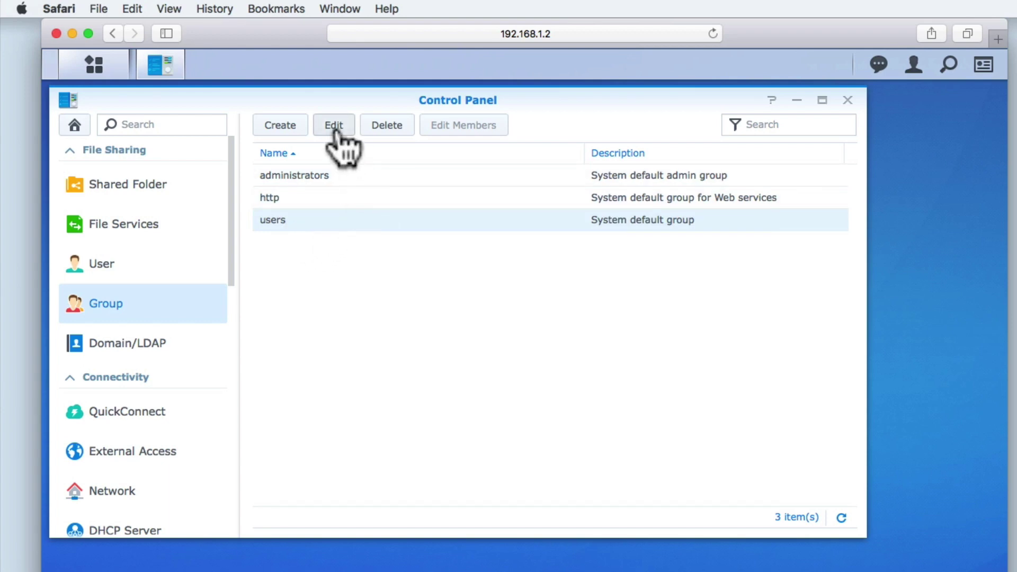
{"action": "left_click", "coordinate": [339, 191]}
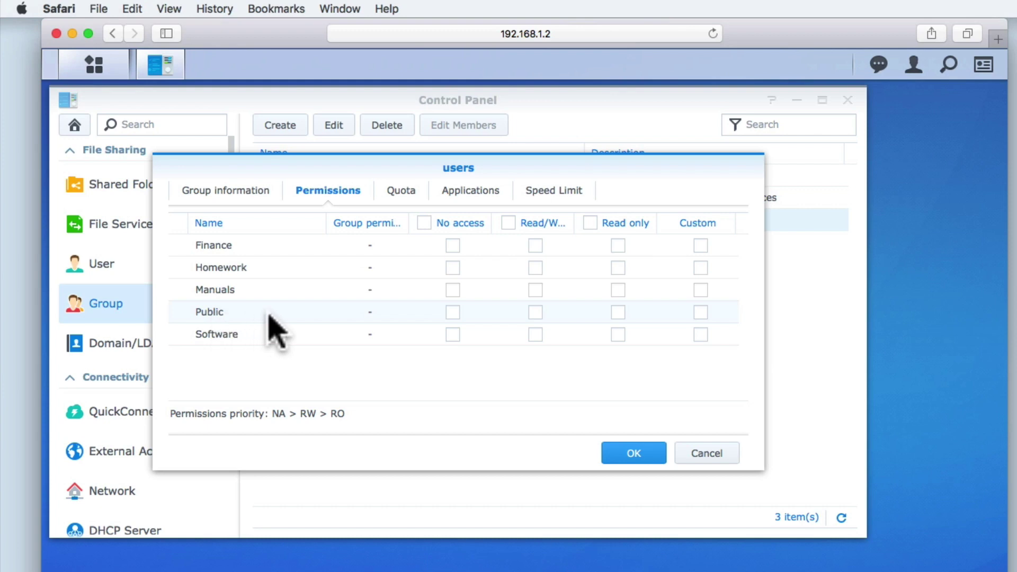
{"action": "left_click", "coordinate": [534, 312]}
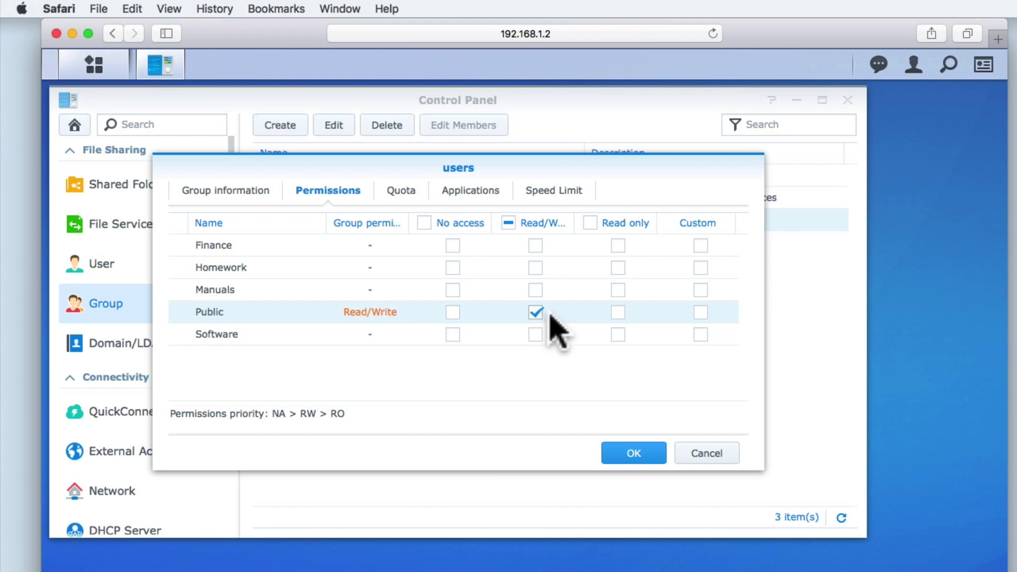
{"action": "left_click", "coordinate": [629, 453]}
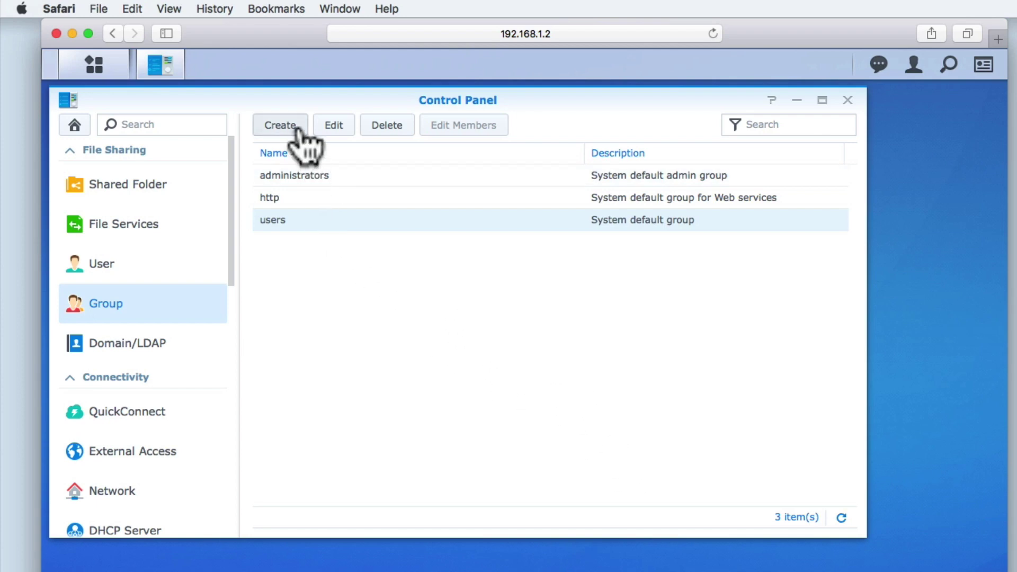
Create a group named 'Household Management Group' with description 'Home Maintenance' and continue.
{"action": "left_click", "coordinate": [280, 126]}
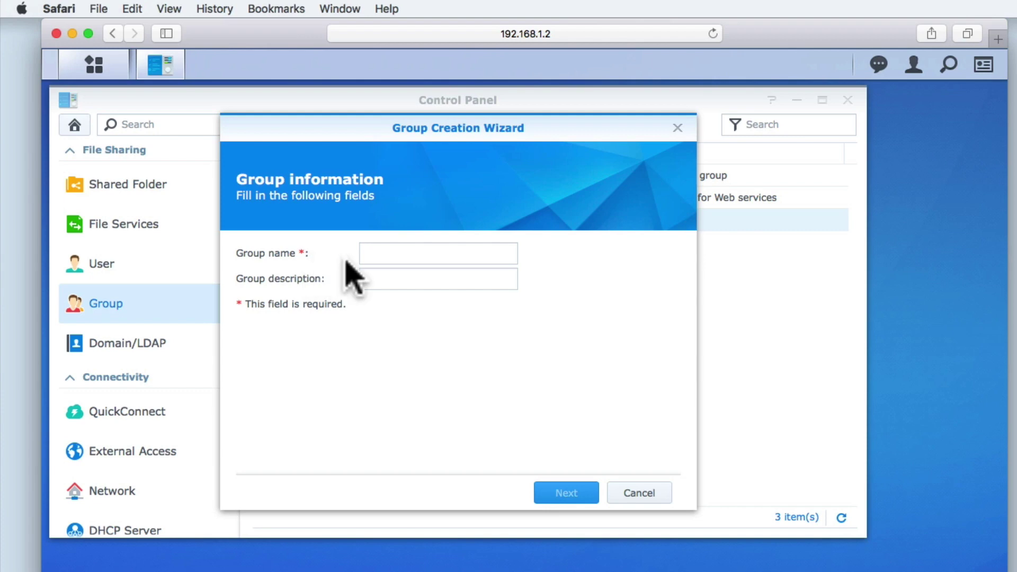
{"action": "left_click", "coordinate": [393, 247]}
{"action": "type", "text": "House"}
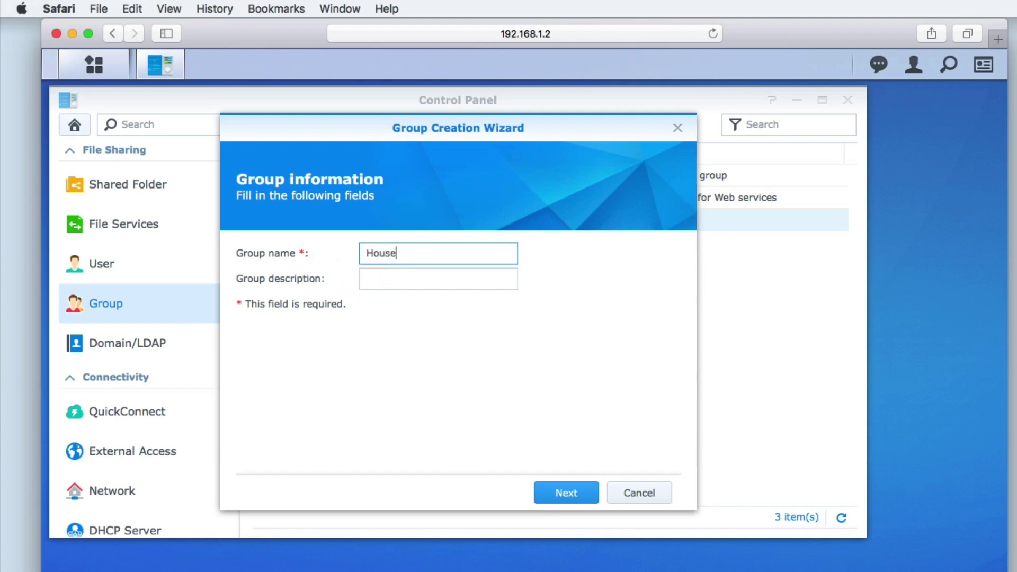
{"action": "type", "text": "hold Management Group"}
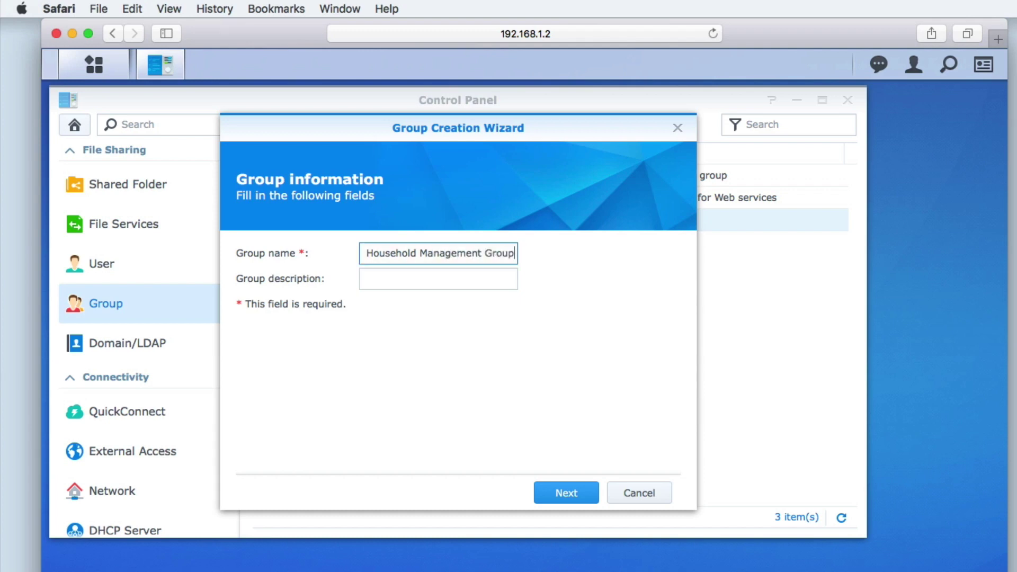
{"action": "key", "text": "Tab"}
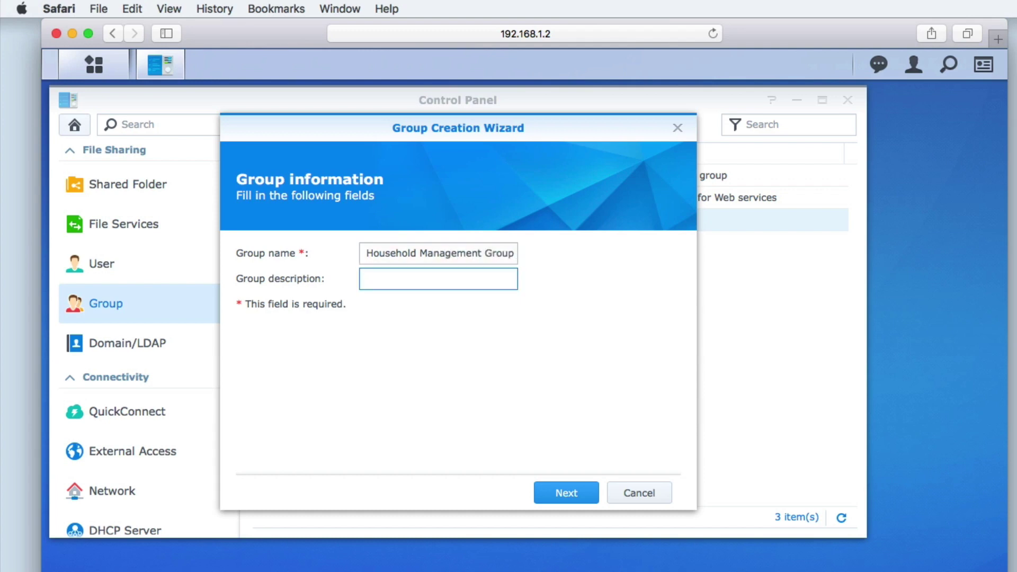
{"action": "type", "text": "Home Maintenance"}
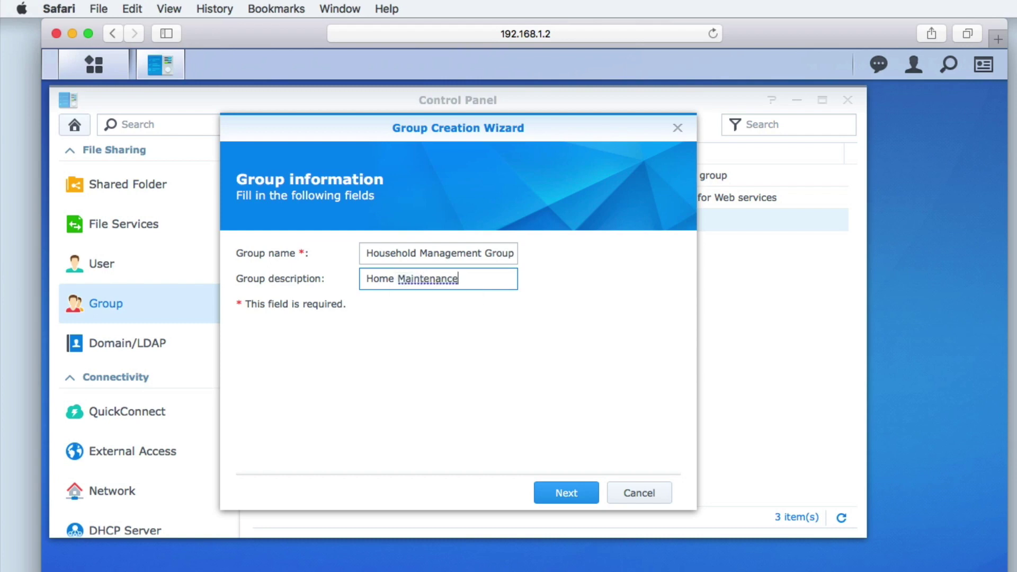
{"action": "left_click", "coordinate": [563, 495]}
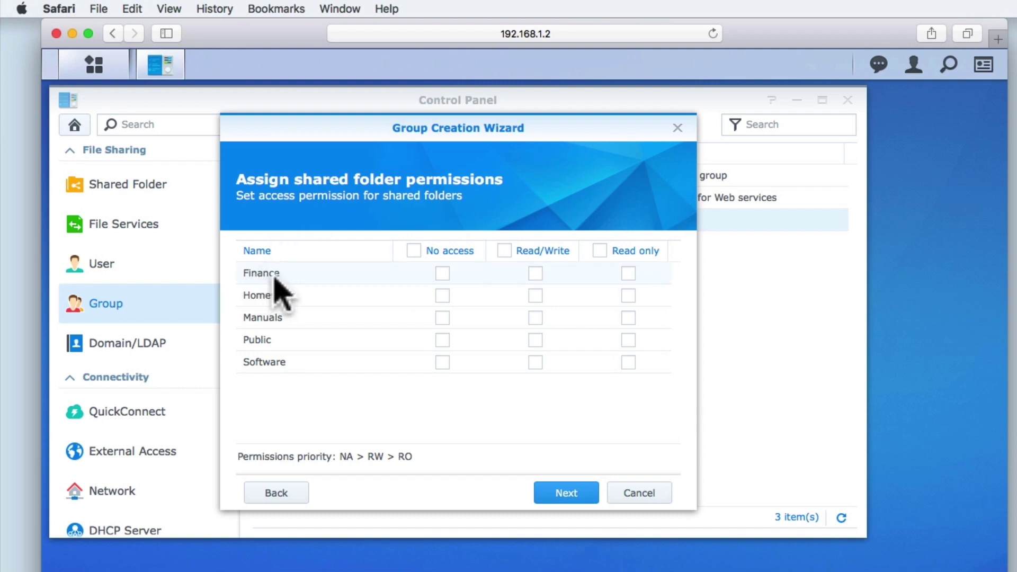
Grant the new group Read/Write on the Finance and Manuals shares, then continue.
{"action": "left_click", "coordinate": [535, 274]}
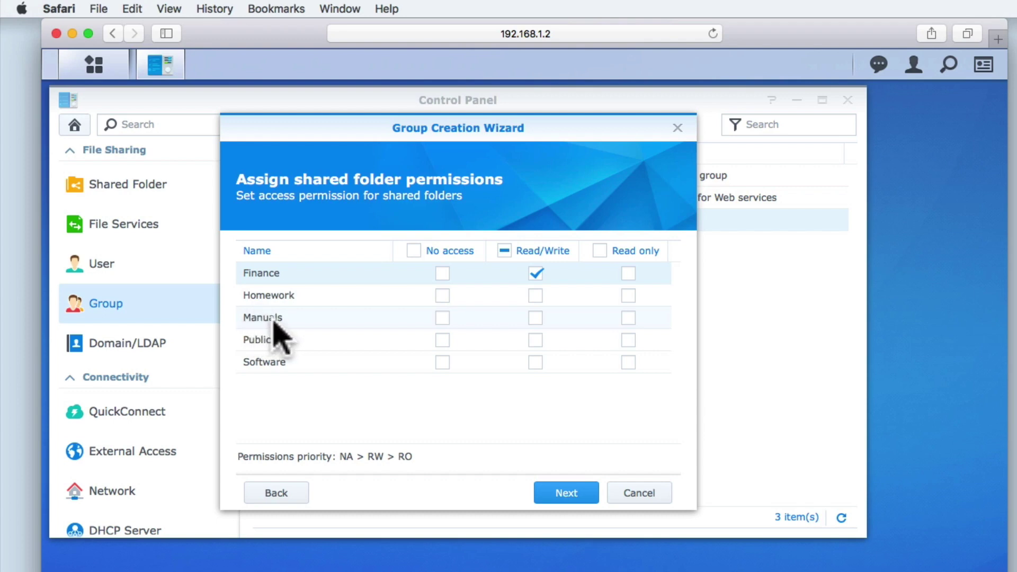
{"action": "left_click", "coordinate": [535, 318]}
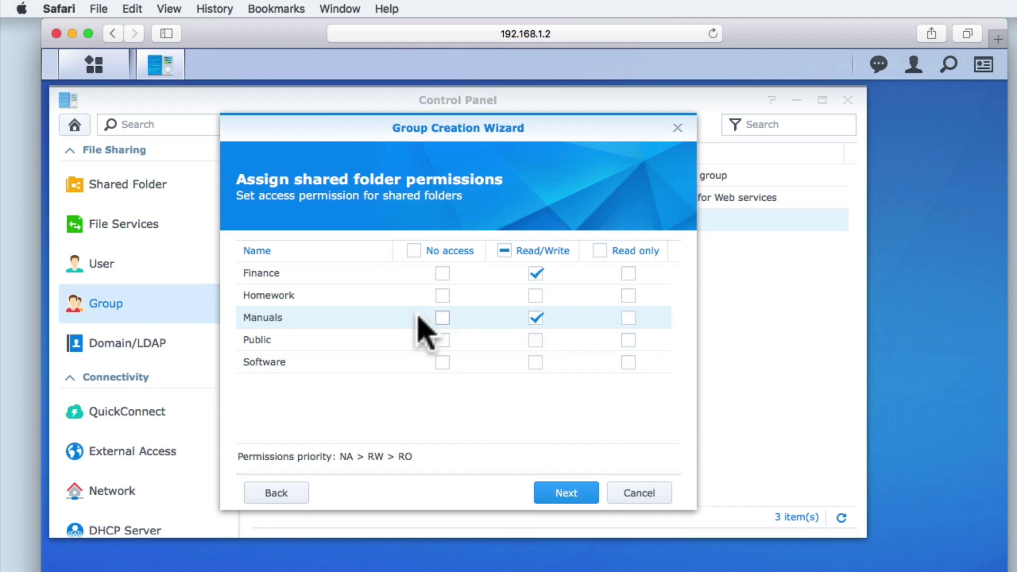
{"action": "left_click", "coordinate": [294, 363]}
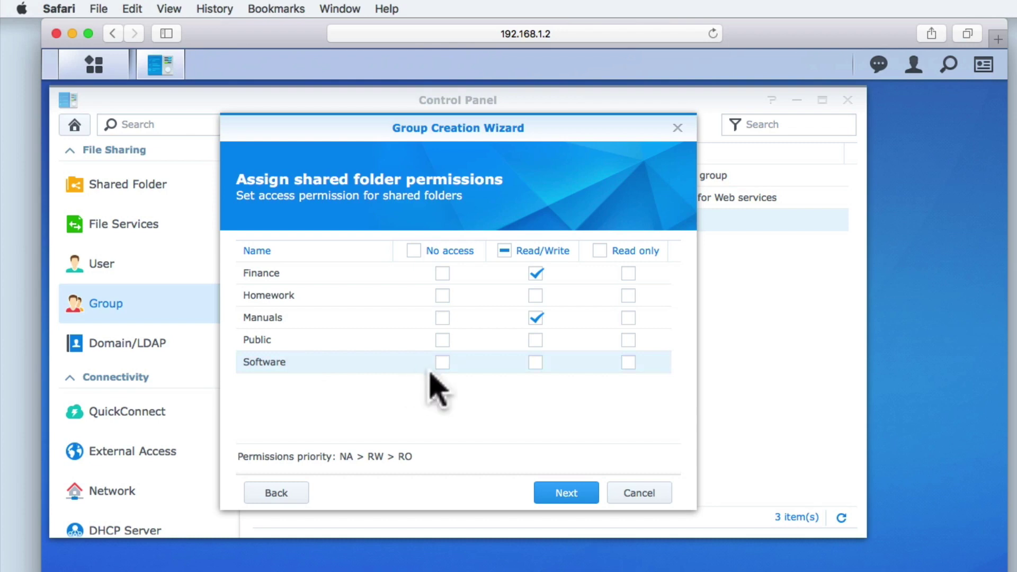
{"action": "left_click", "coordinate": [555, 494]}
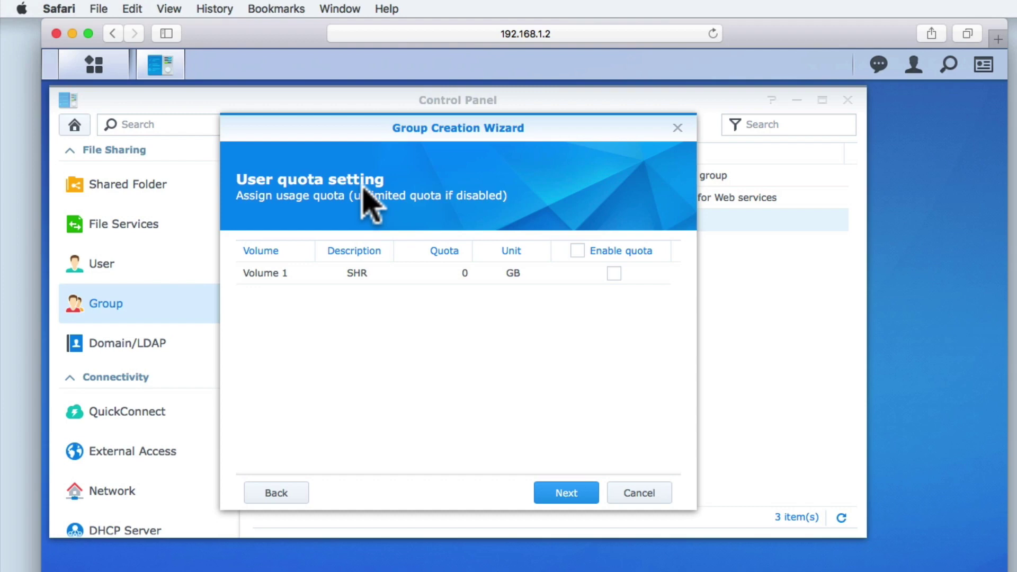
Keep default quota, application and speed-limit settings and apply to create Household Management Group.
{"action": "left_click", "coordinate": [550, 496]}
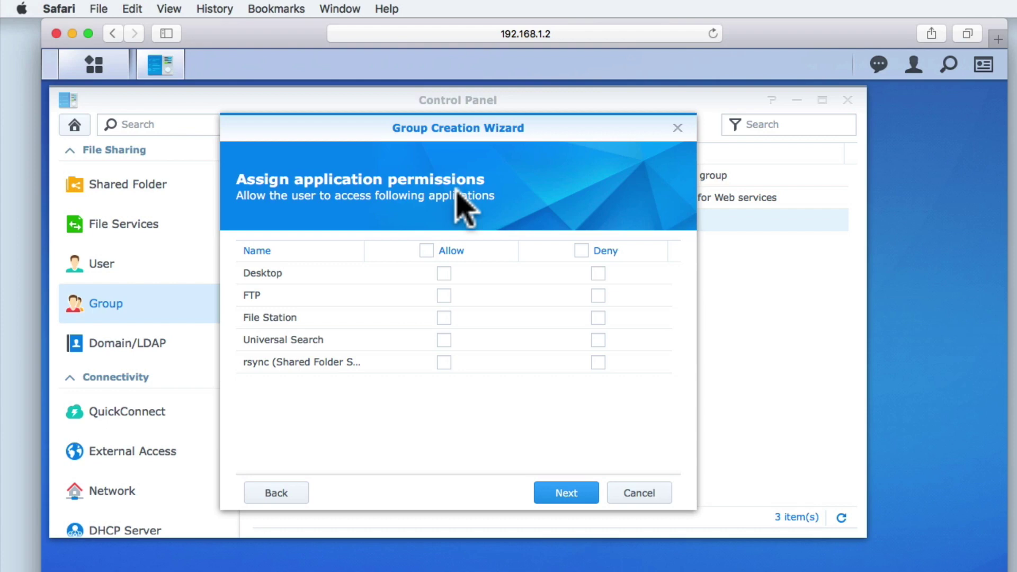
{"action": "left_click", "coordinate": [571, 494]}
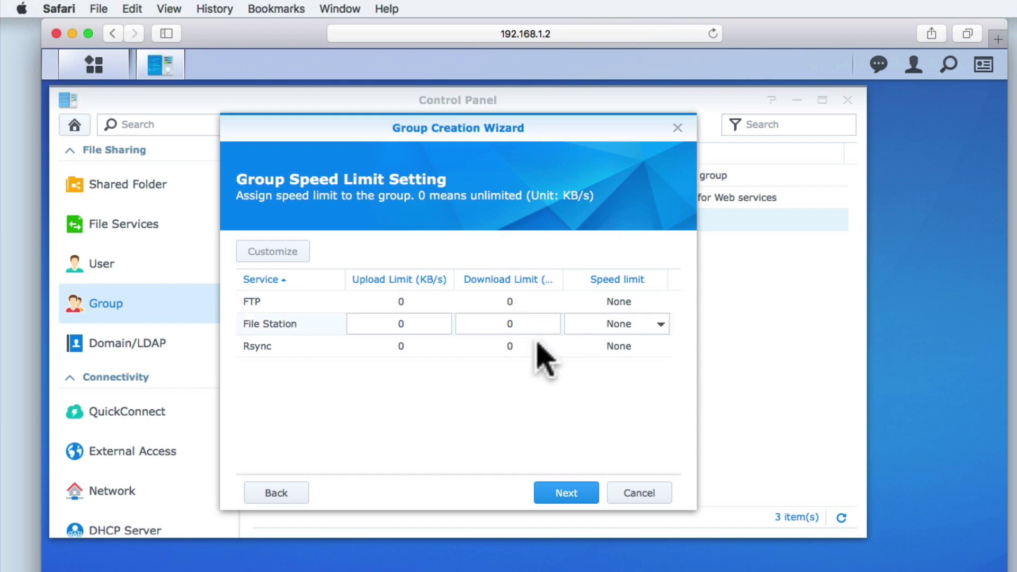
{"action": "left_click", "coordinate": [566, 493]}
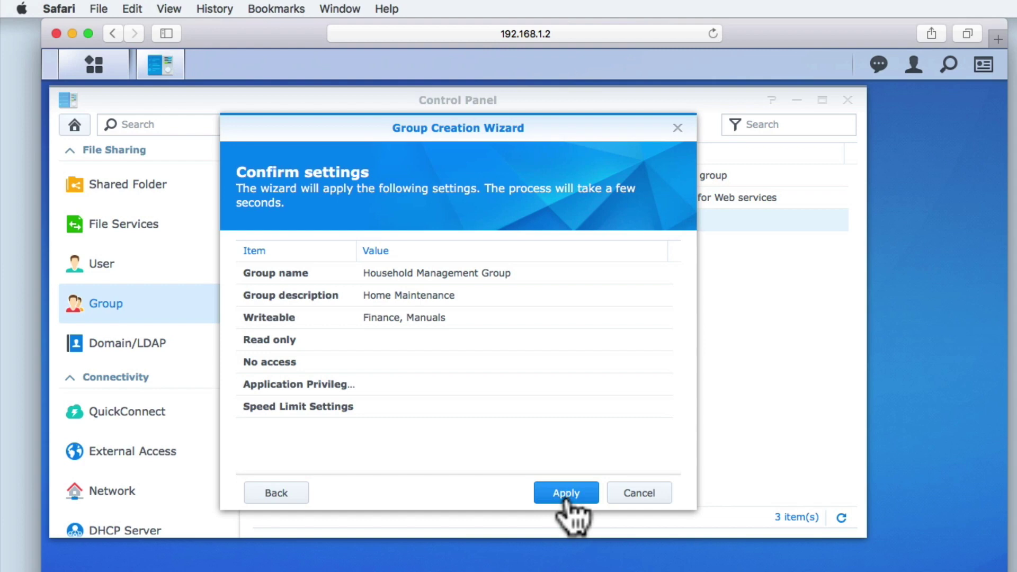
{"action": "left_click", "coordinate": [566, 497]}
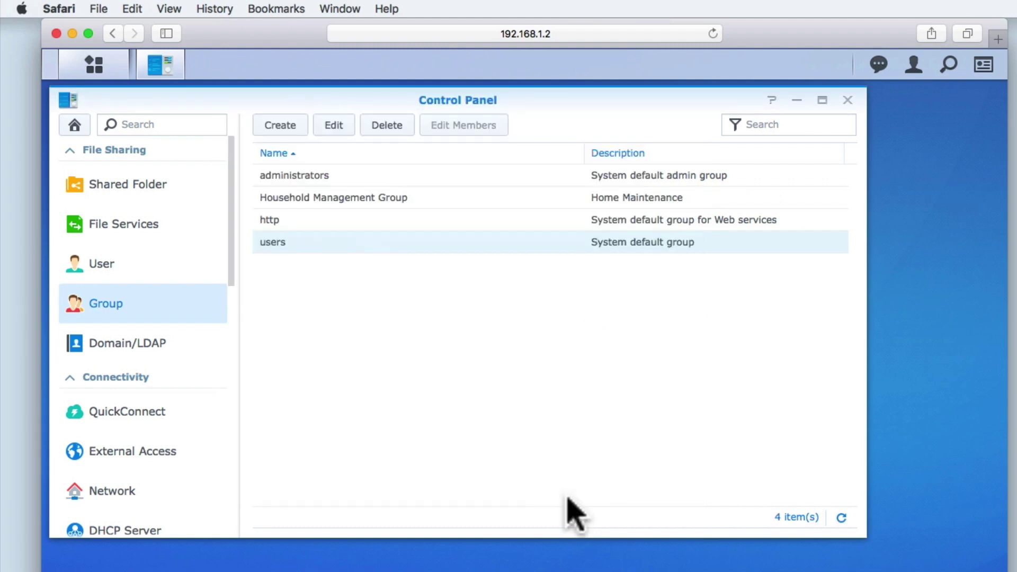
{"action": "left_click", "coordinate": [280, 126]}
Name the new group 'Family Group' with description 'Meeseek Family' and continue.
{"action": "left_click", "coordinate": [376, 254]}
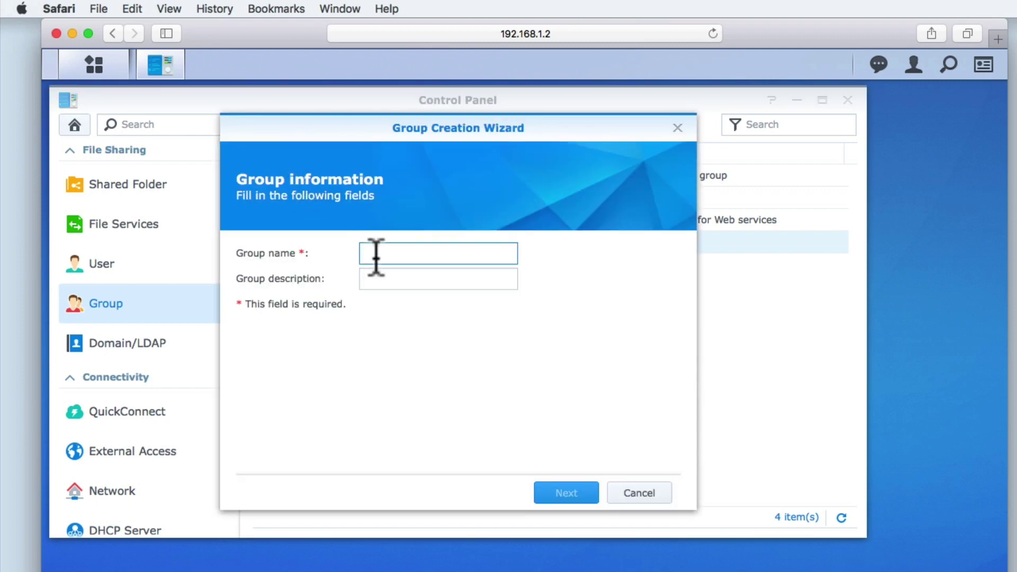
{"action": "type", "text": "Family Group"}
{"action": "key", "text": "Tab"}
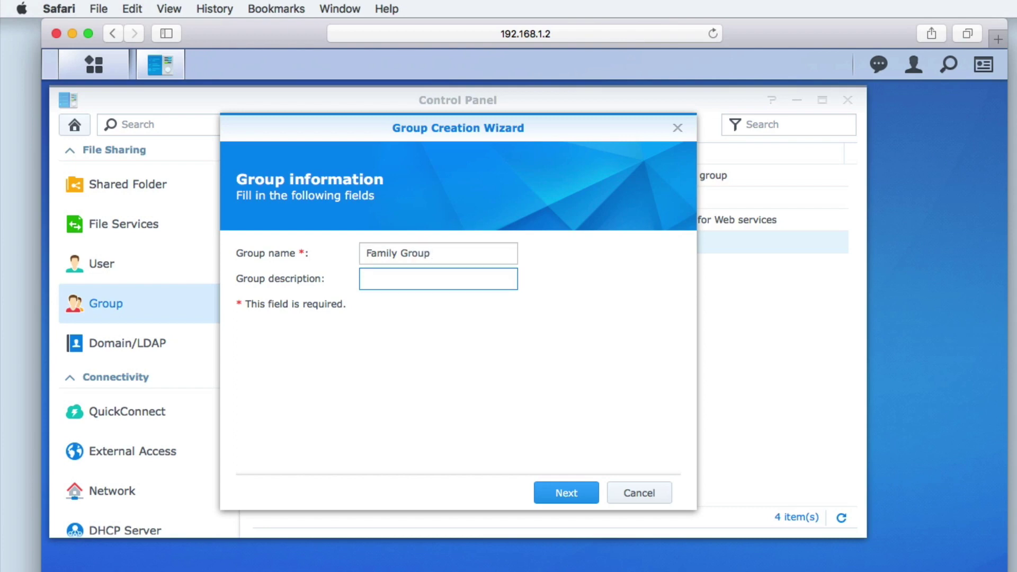
{"action": "type", "text": "Meeseek Family"}
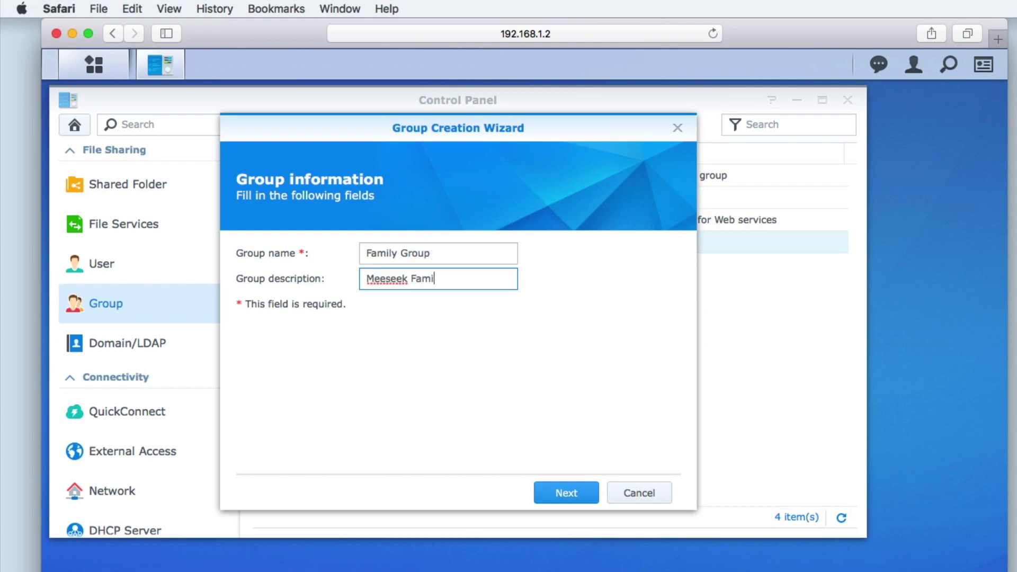
{"action": "left_click", "coordinate": [567, 494]}
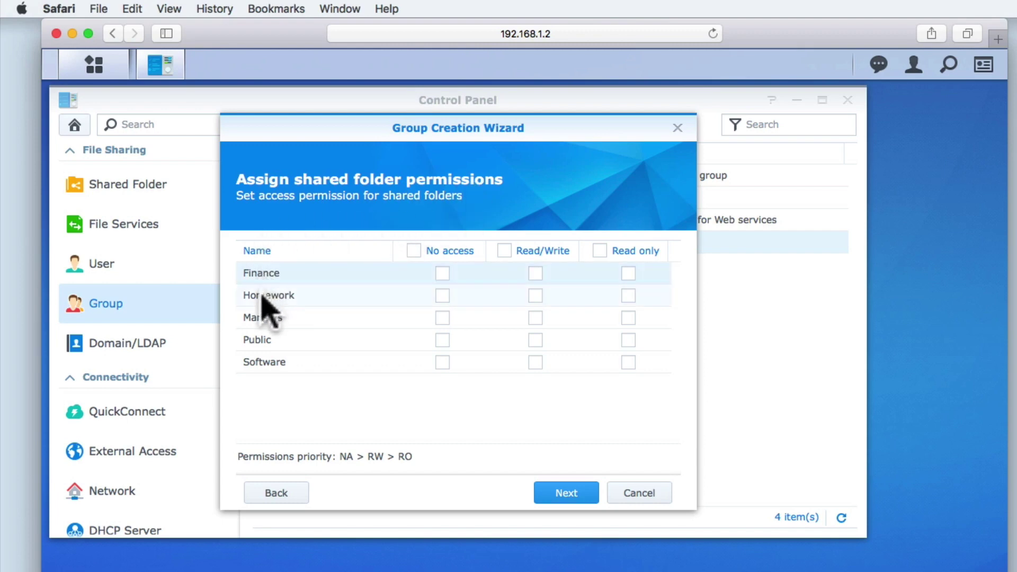
Set Family Group to Read/Write on Homework and Read only on Manuals and Software.
{"action": "left_click", "coordinate": [534, 295]}
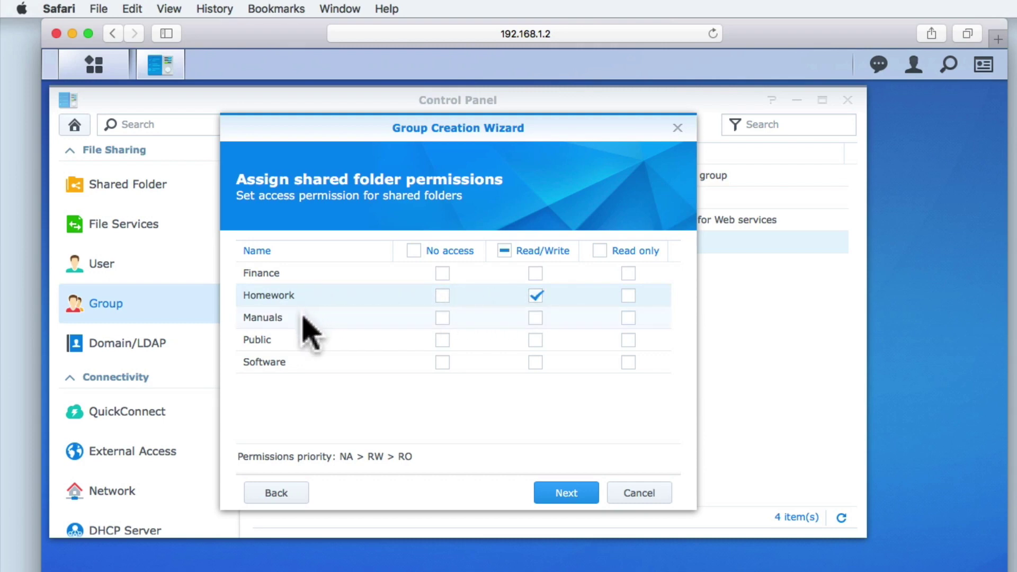
{"action": "left_click", "coordinate": [628, 318]}
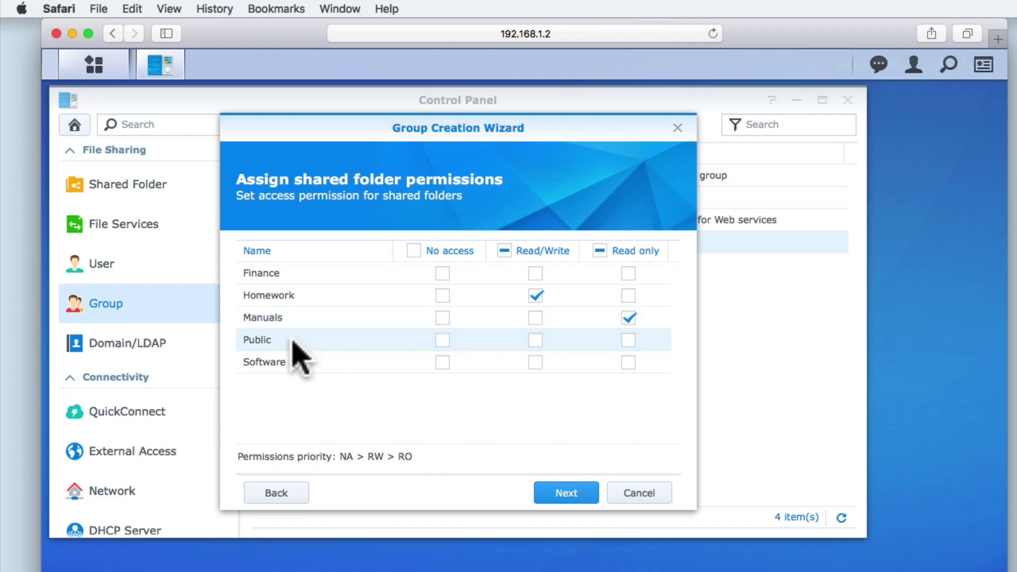
{"action": "left_click", "coordinate": [629, 363]}
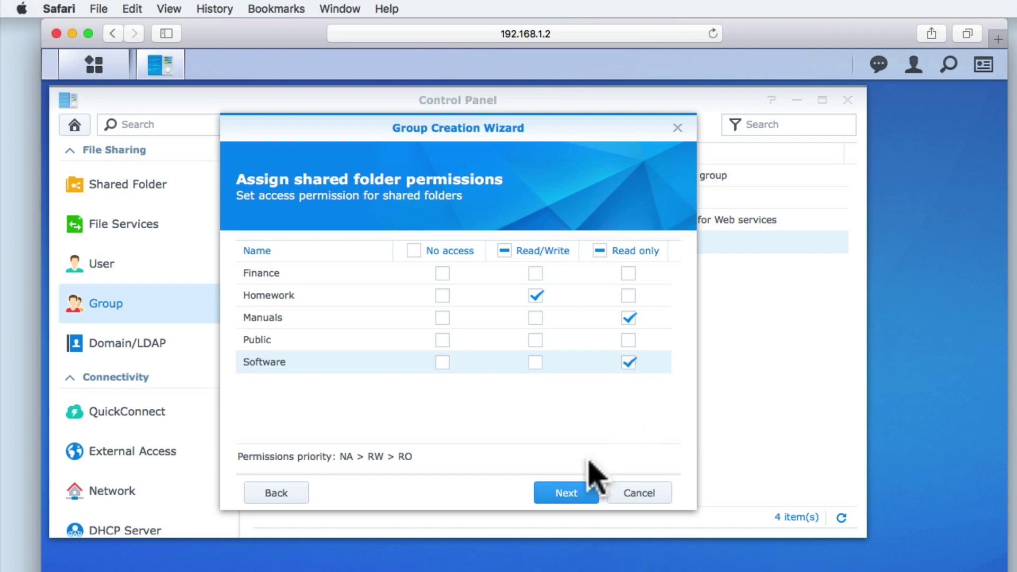
{"action": "left_click", "coordinate": [570, 496]}
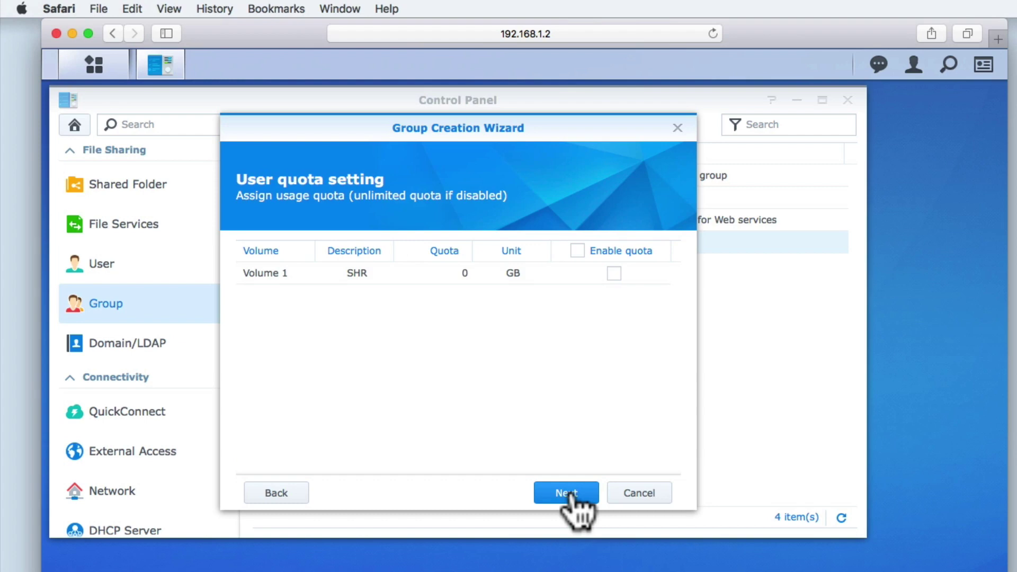
Keep default quota, application and speed-limit settings and apply to create Family Group.
{"action": "left_click", "coordinate": [570, 496]}
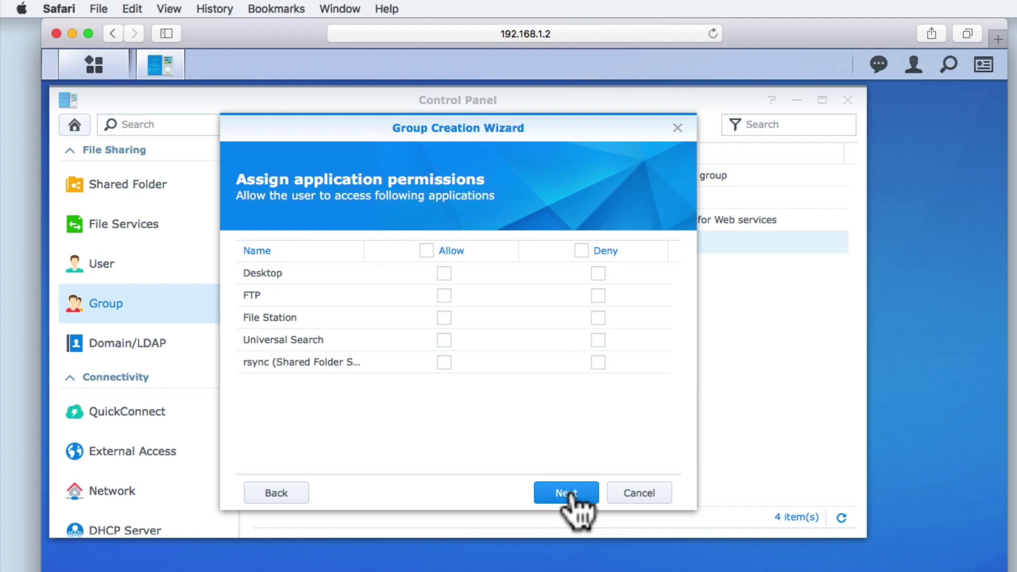
{"action": "left_click", "coordinate": [570, 496]}
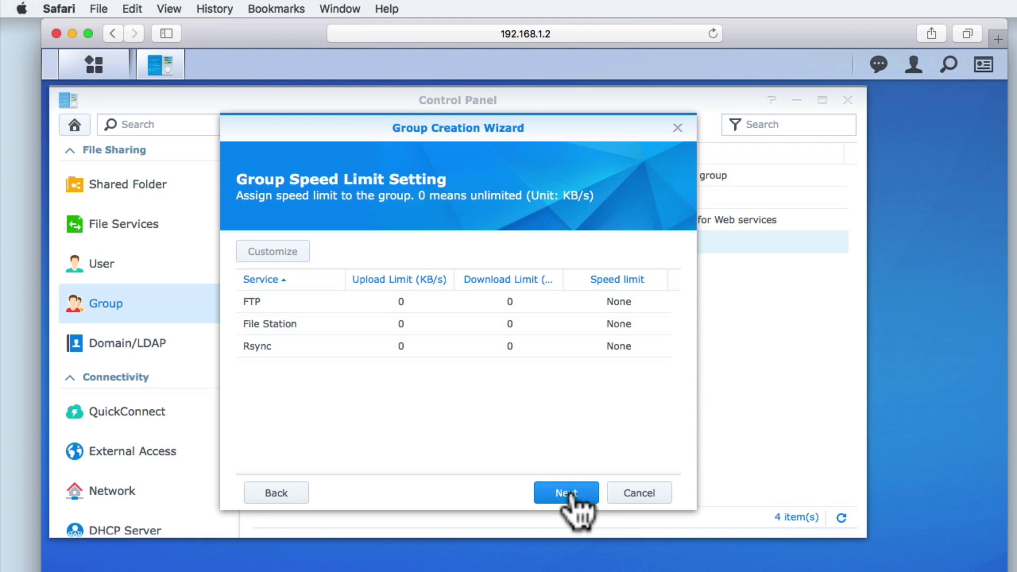
{"action": "left_click", "coordinate": [570, 496]}
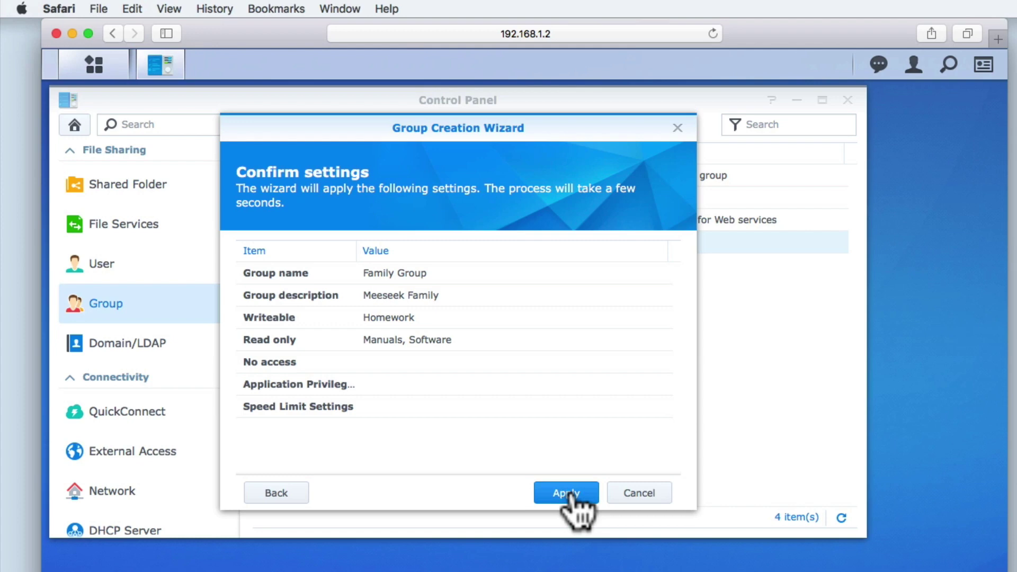
{"action": "left_click", "coordinate": [571, 496]}
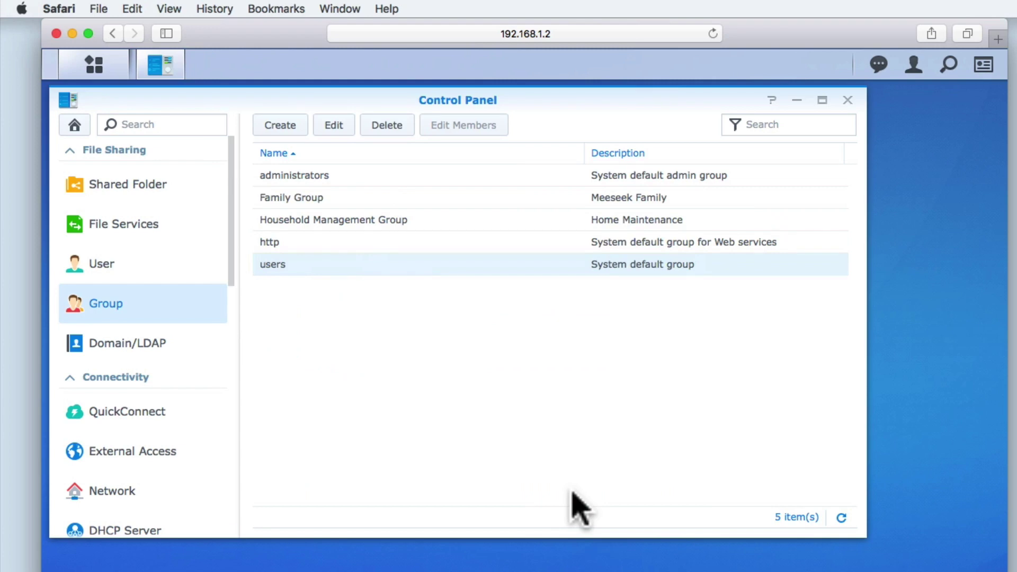